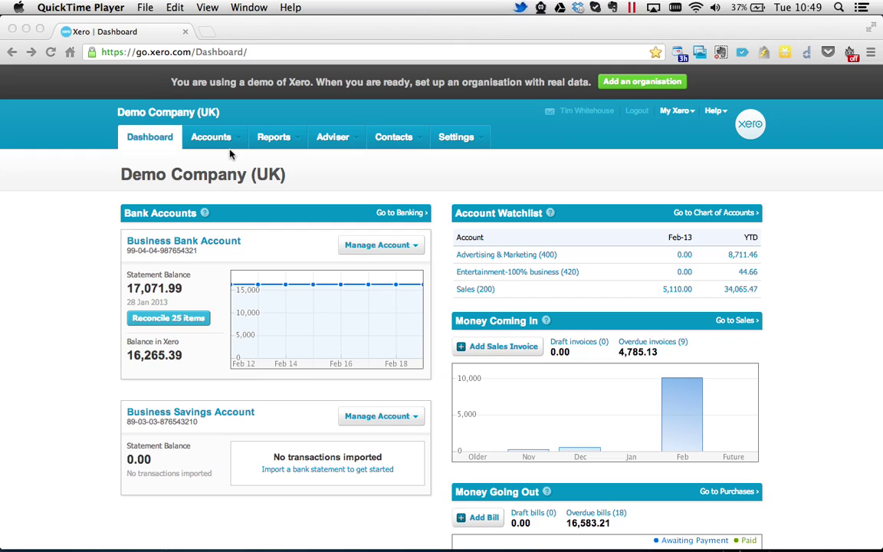
Step: Go to Expense Claims and start a new receipt in the current claim
click(219, 139)
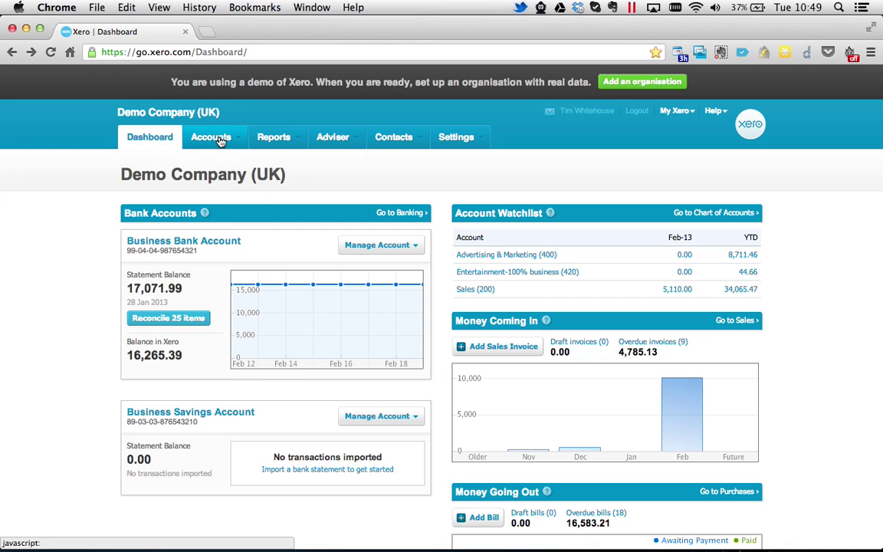
mouse_move(220, 142)
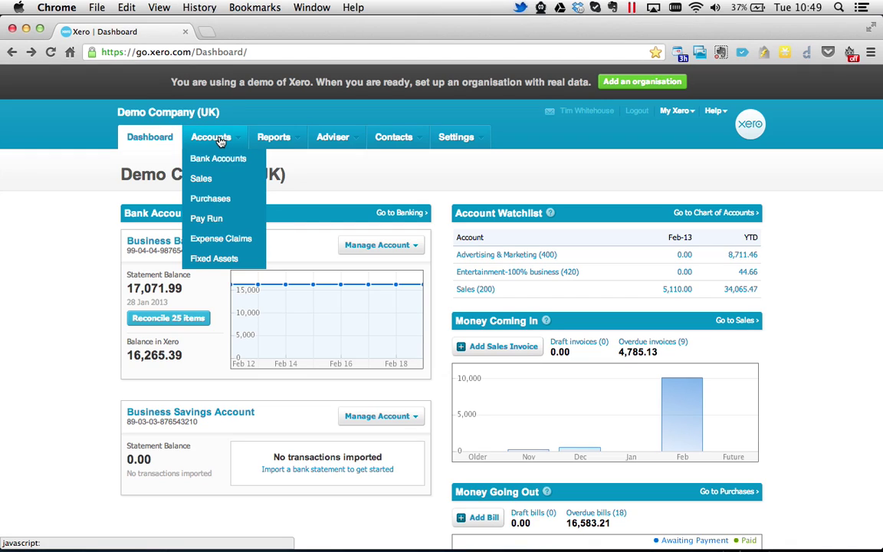
click(198, 233)
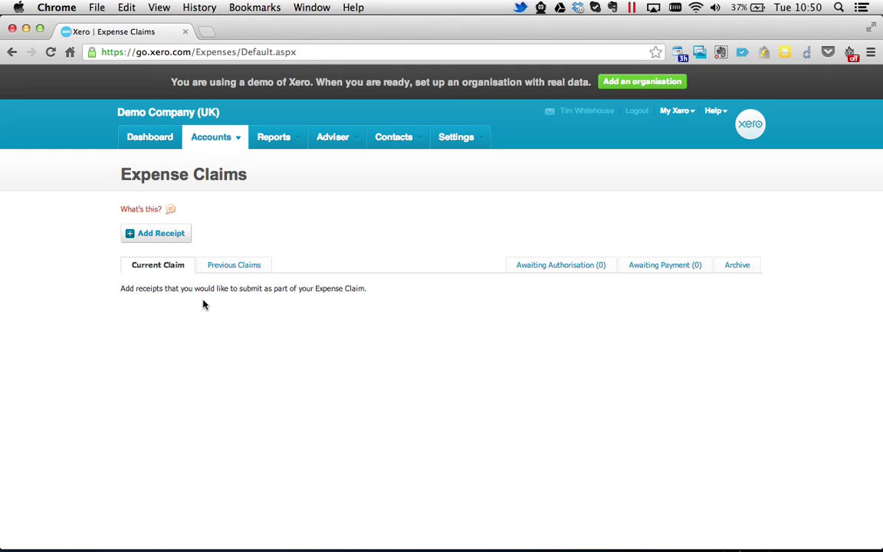
click(157, 234)
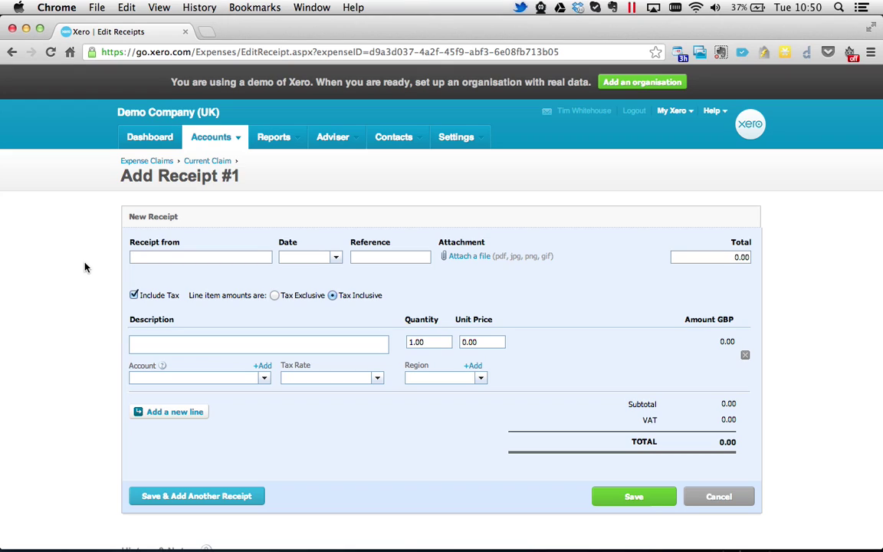
Step: Fill in the receipt header as from Vodafone, dated 12 Feb 2013, with the reference "Mobile phone bill"
text(Vodafone)
click(335, 257)
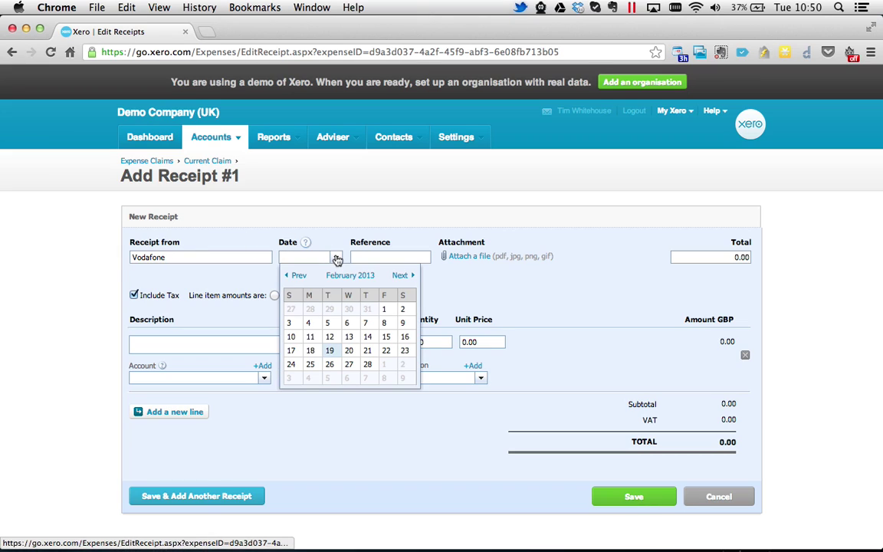
click(333, 337)
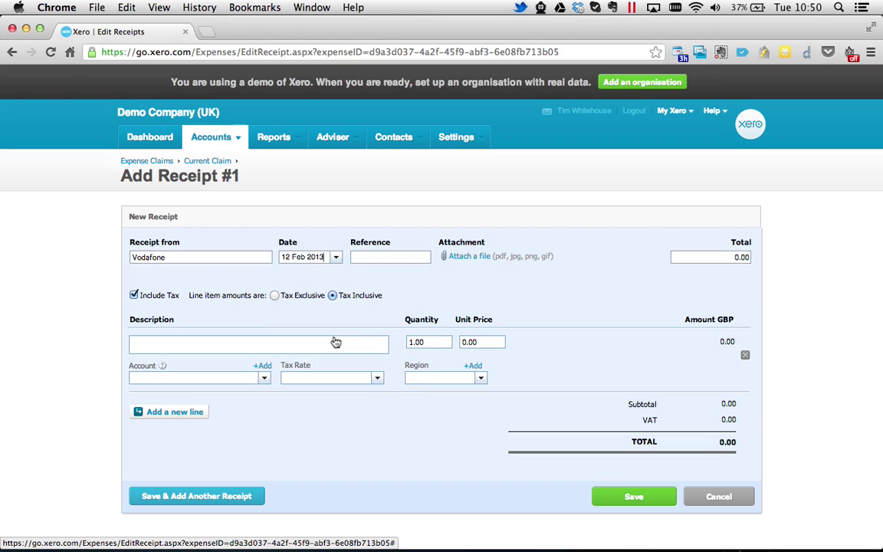
click(384, 257)
text(Mobile phone bill)
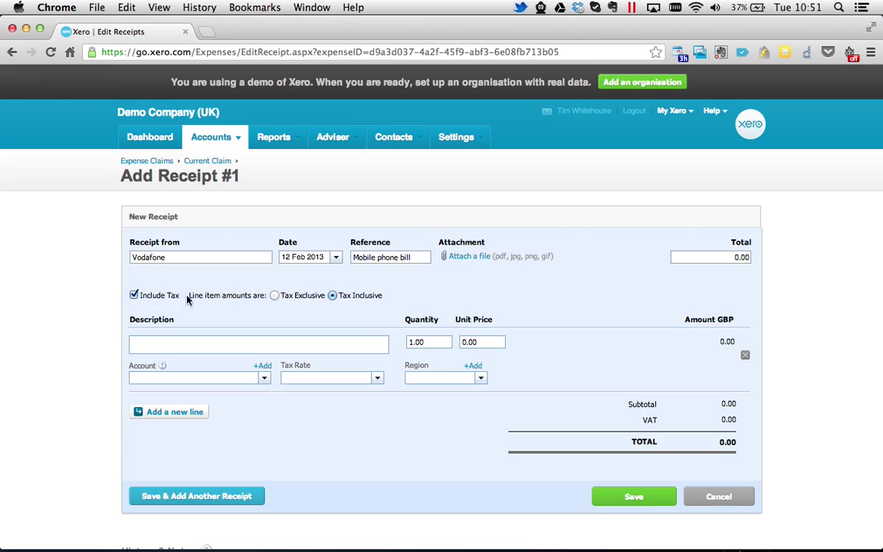
Step: Describe the receipt's line item as "February mobile phone bill" and set its unit price to 50
click(201, 345)
text(February mobile phone bill)
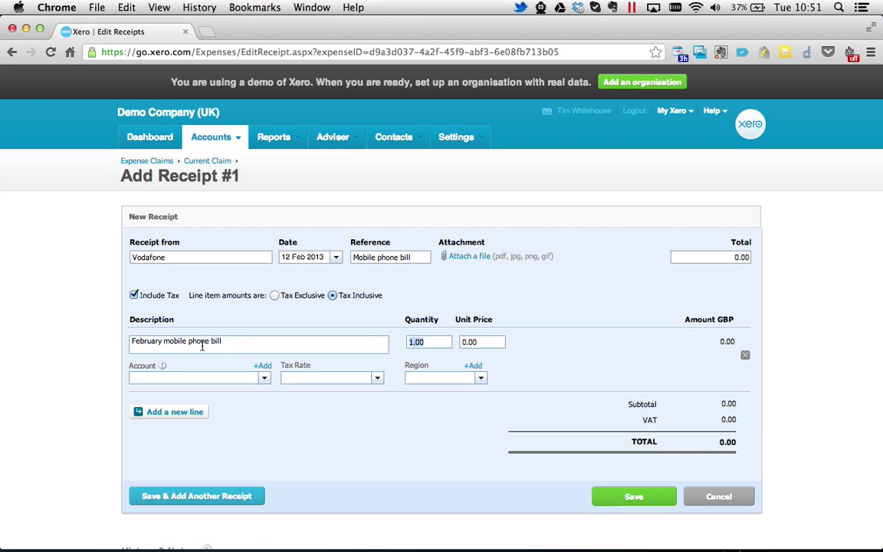
key(Tab)
key(Tab)
text(50)
key(Tab)
Step: Assign the line item to the expense account 489 - Telephone & Internet
click(266, 381)
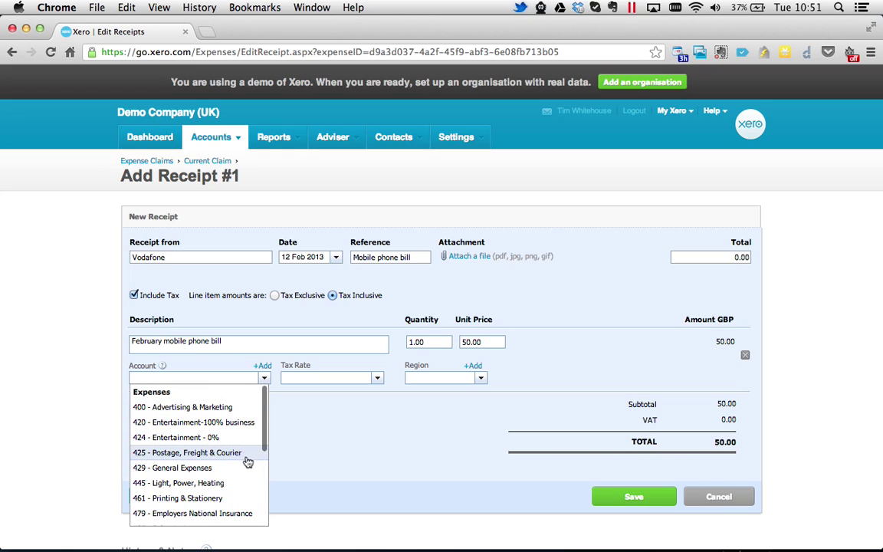
scroll(206, 469, down, 3)
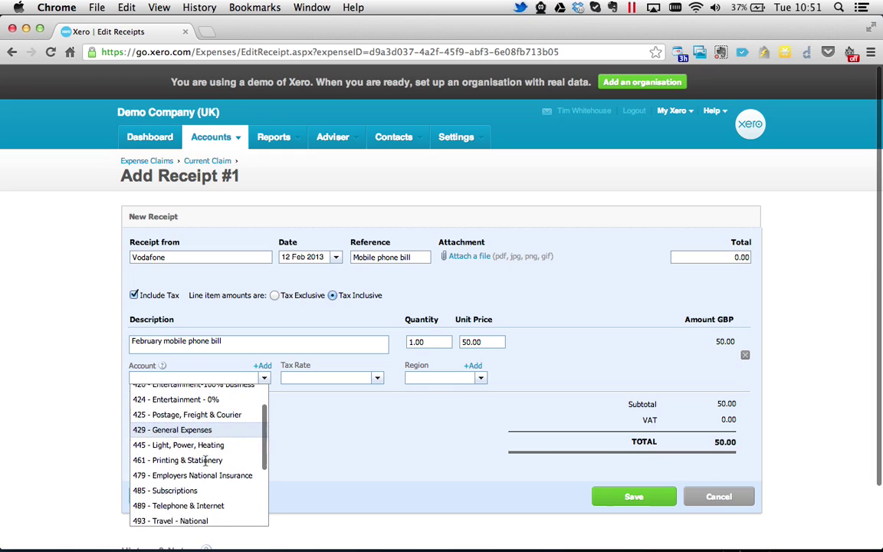
scroll(206, 468, down, 1)
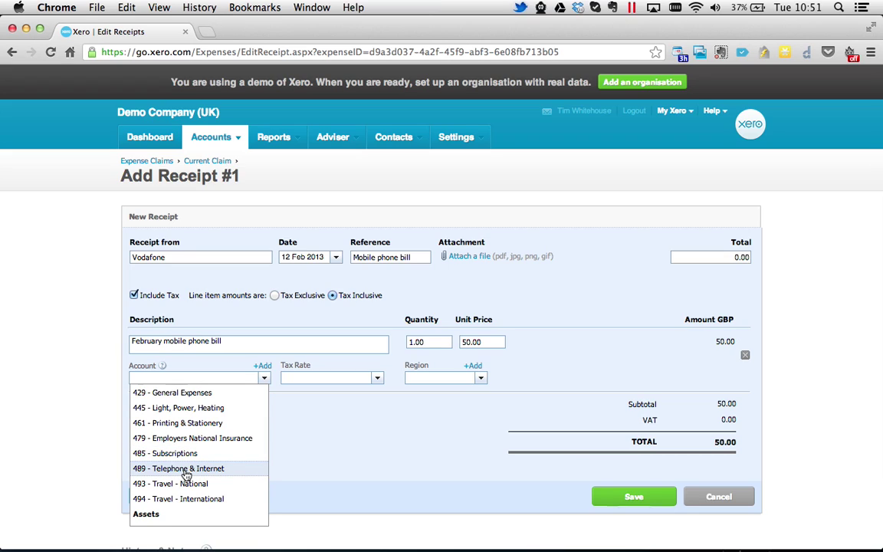
click(186, 468)
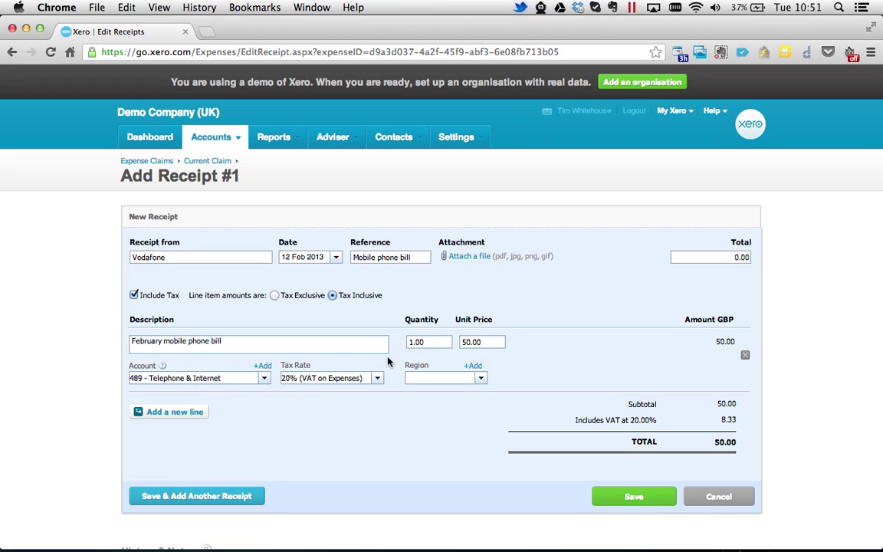
Step: Look over the tax rate and region options available for the phone bill line item
click(376, 382)
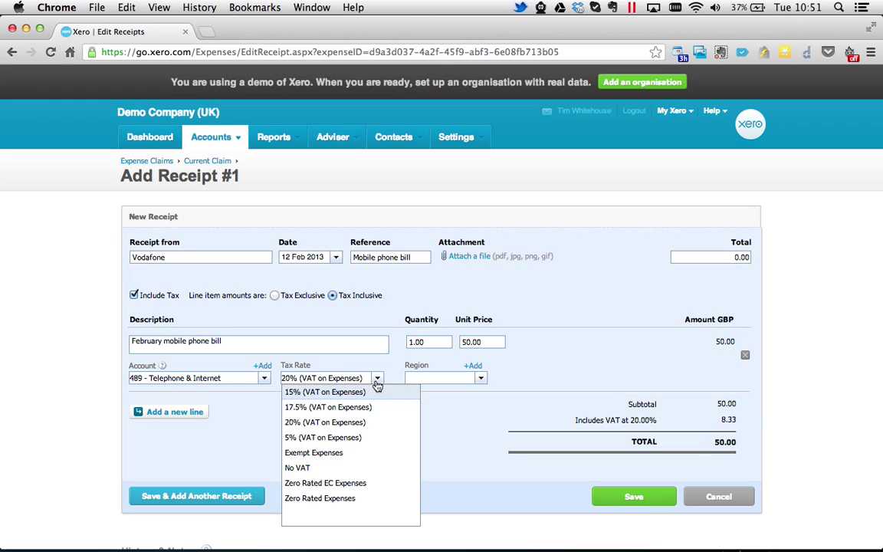
click(211, 417)
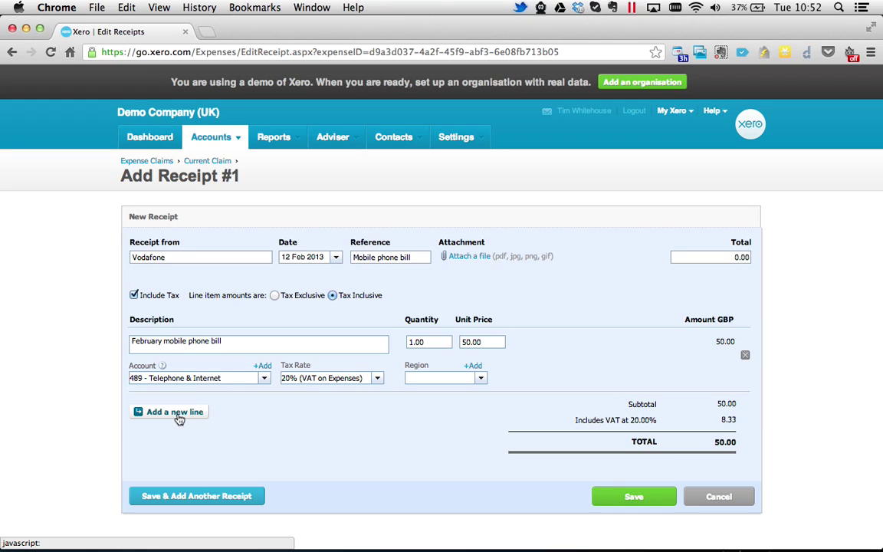
click(482, 380)
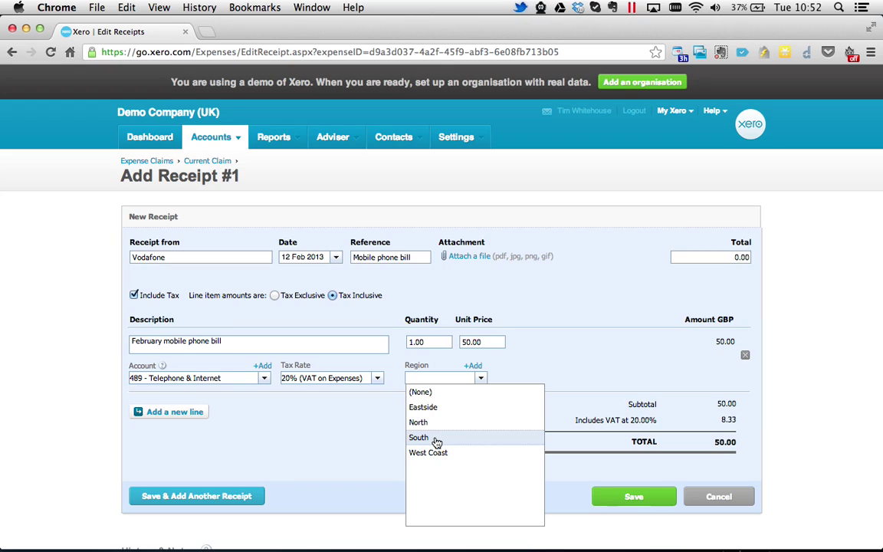
click(528, 317)
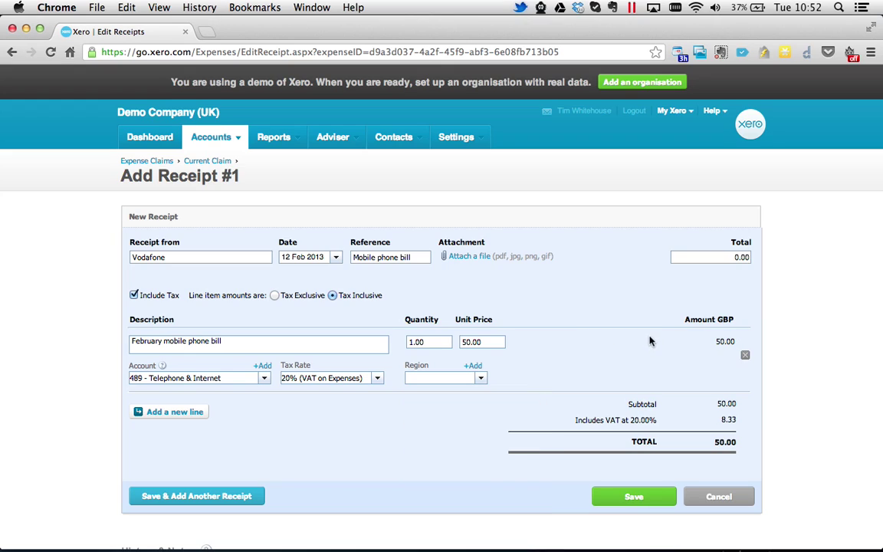
Step: Save the Vodafone receipt and submit it for approval
click(634, 497)
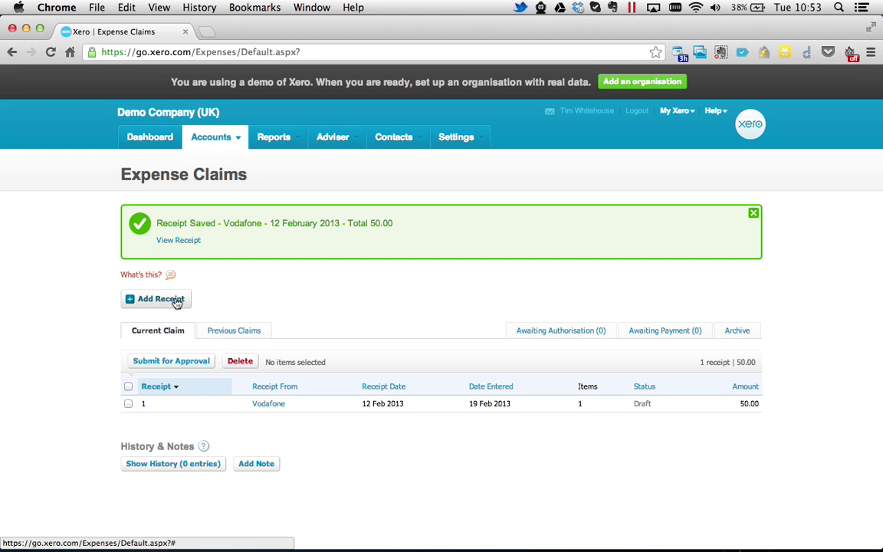
click(128, 387)
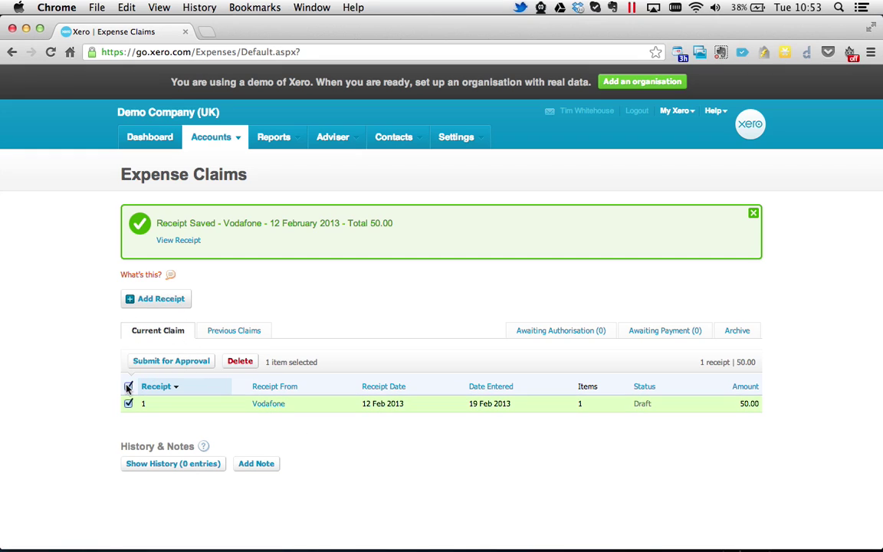
click(170, 361)
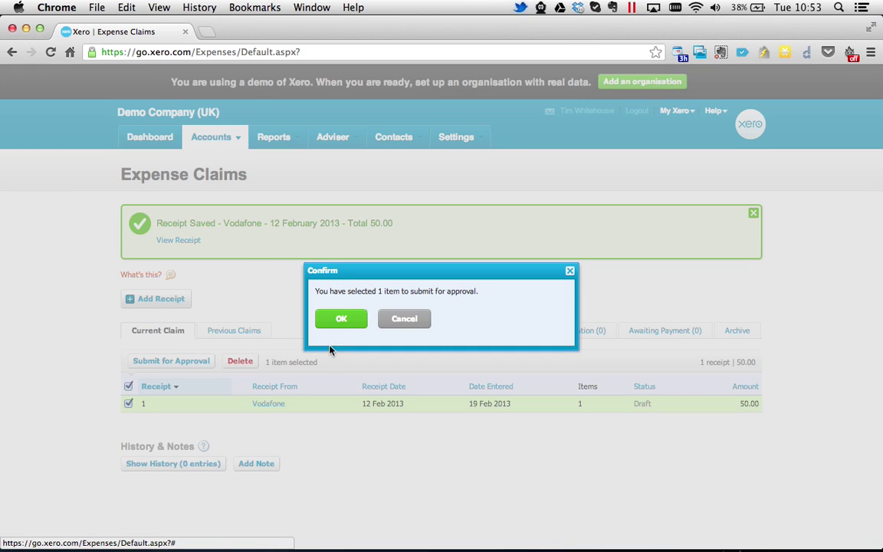
click(342, 320)
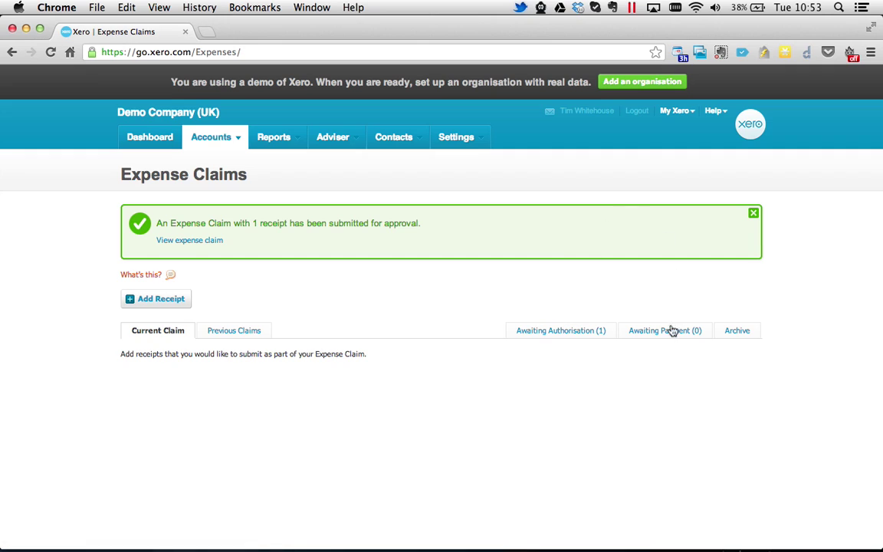
Step: Open the submitted expense claim awaiting authorisation and approve its mobile phone bill receipt
click(544, 331)
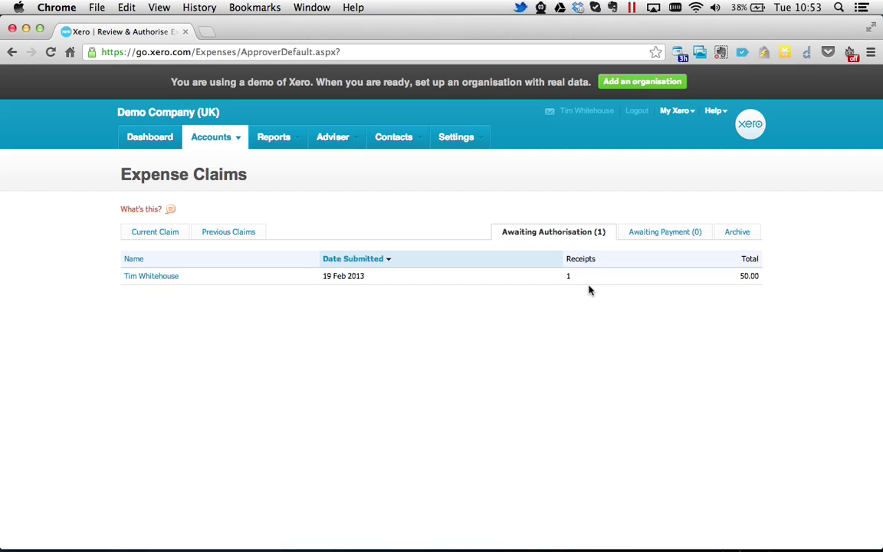
click(130, 278)
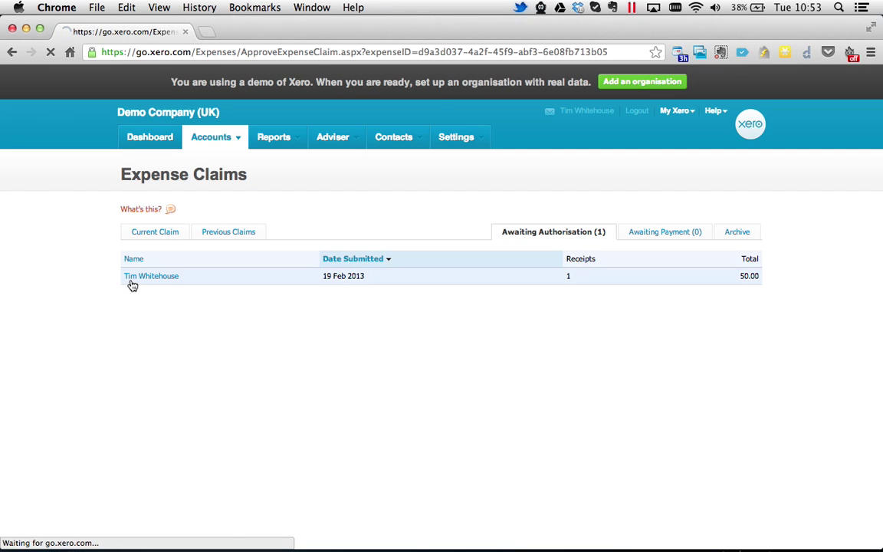
click(129, 314)
scroll(193, 363, down, 1)
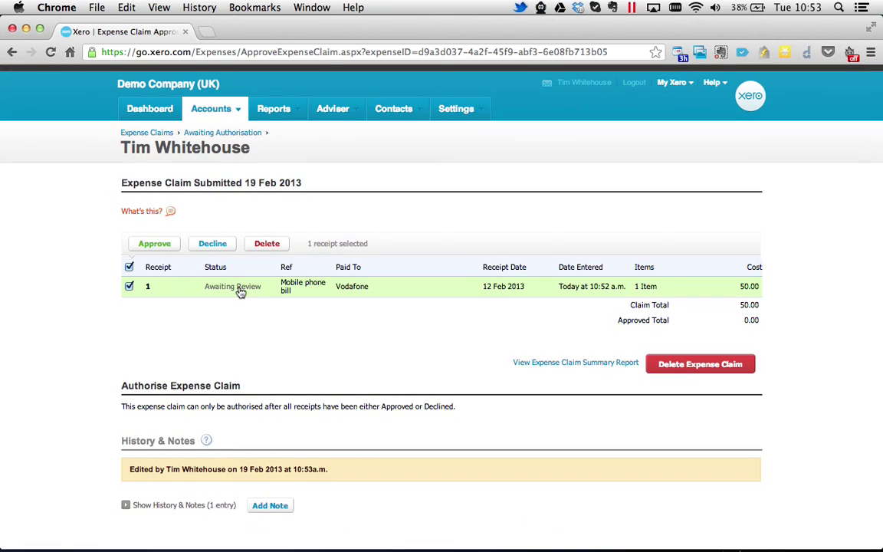
click(149, 249)
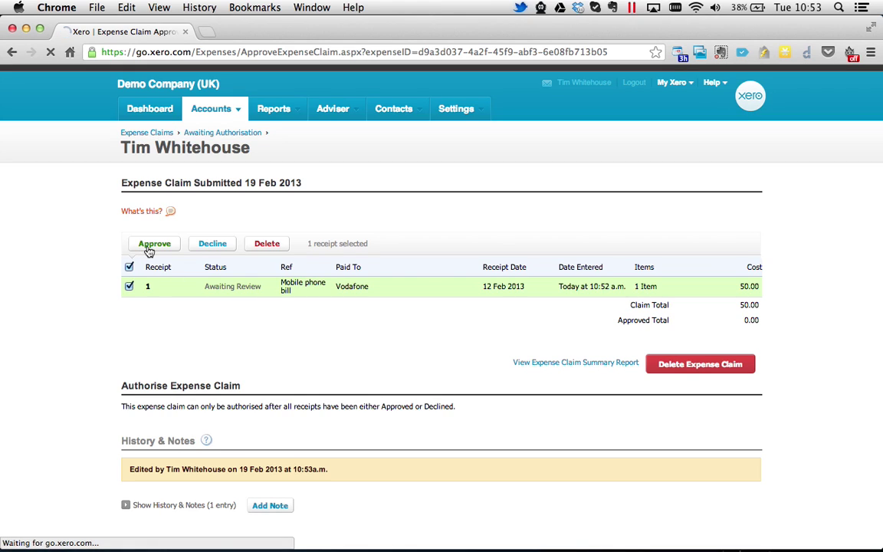
Step: Authorise the expense claim with both the payment due date and the reporting date set to 19 Feb 2013
scroll(123, 305, down, 2)
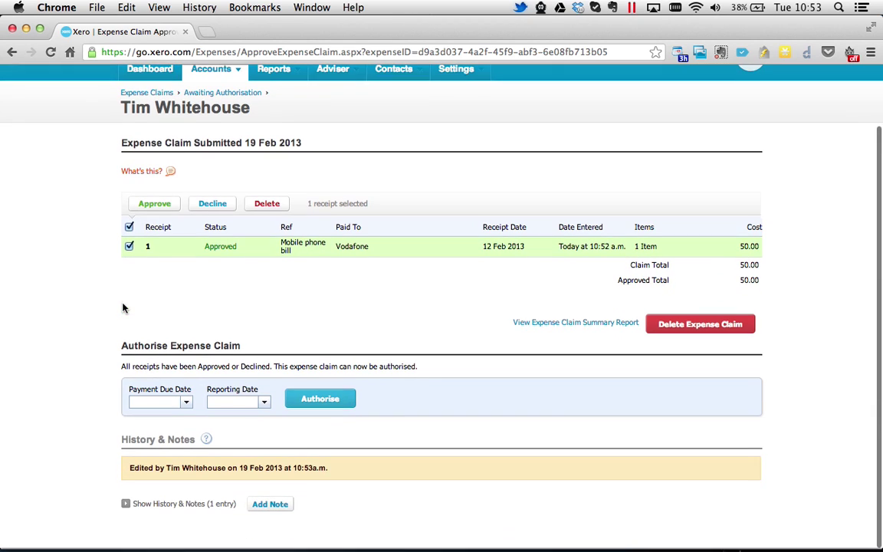
click(186, 403)
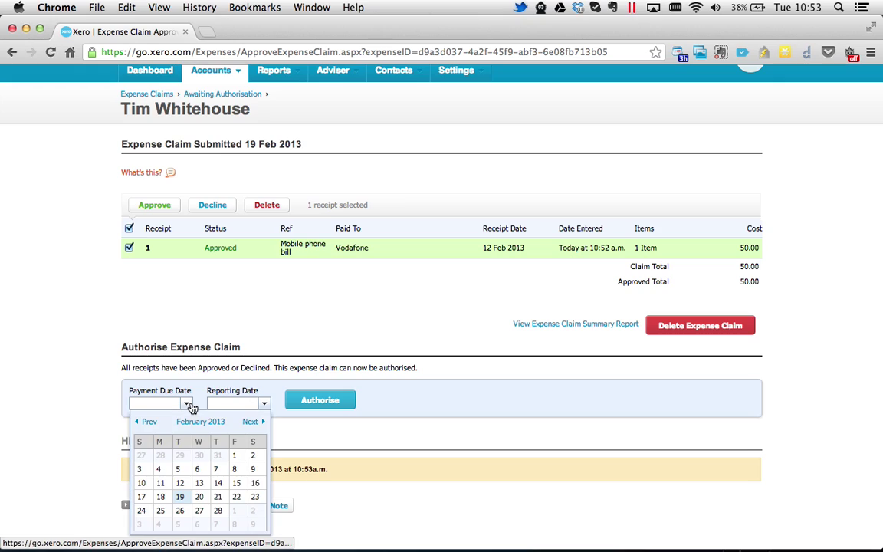
click(183, 497)
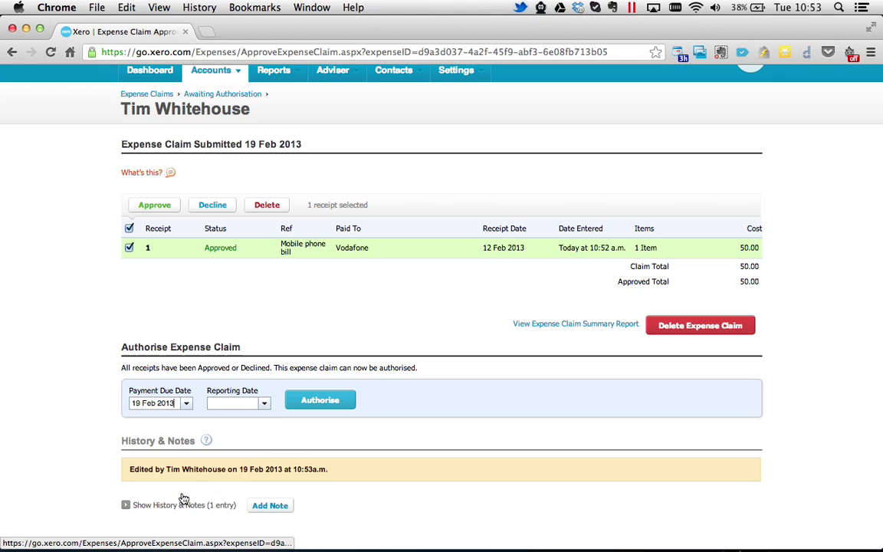
click(265, 404)
click(257, 497)
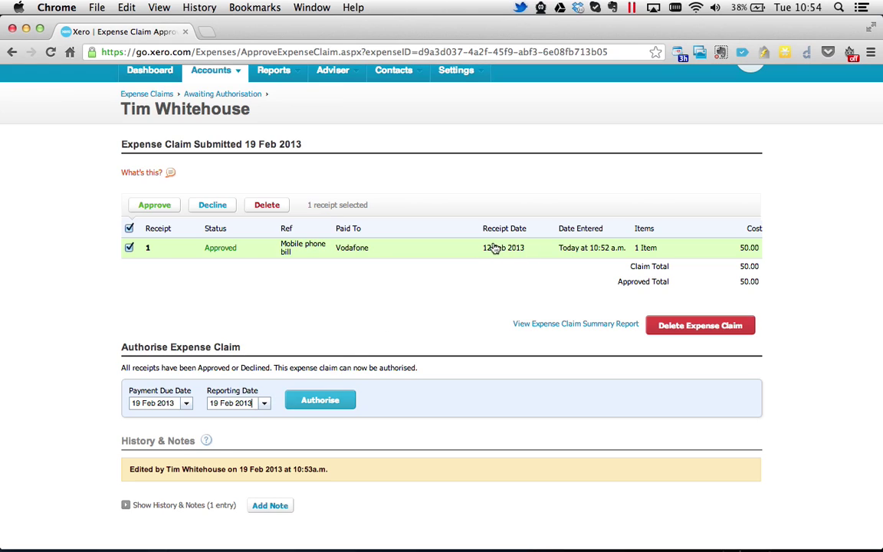
click(343, 399)
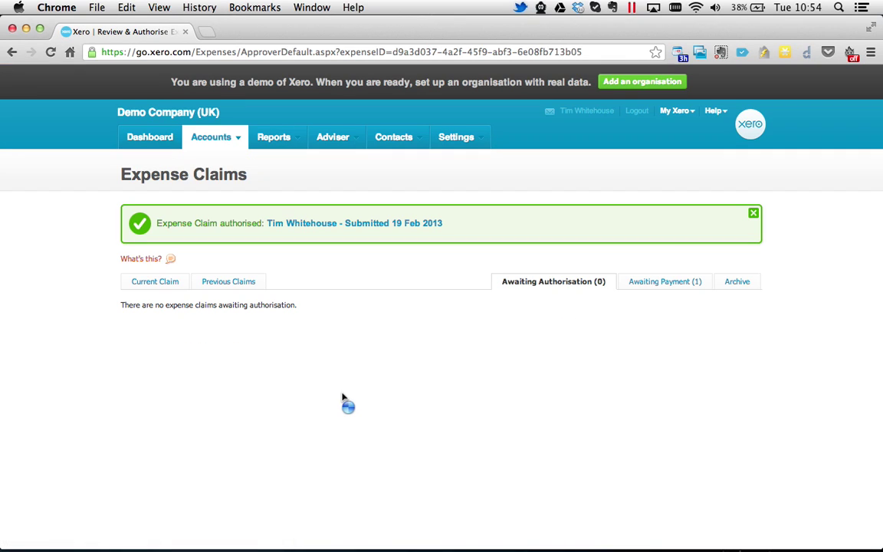
Step: Open the list of expense claims awaiting payment
click(669, 285)
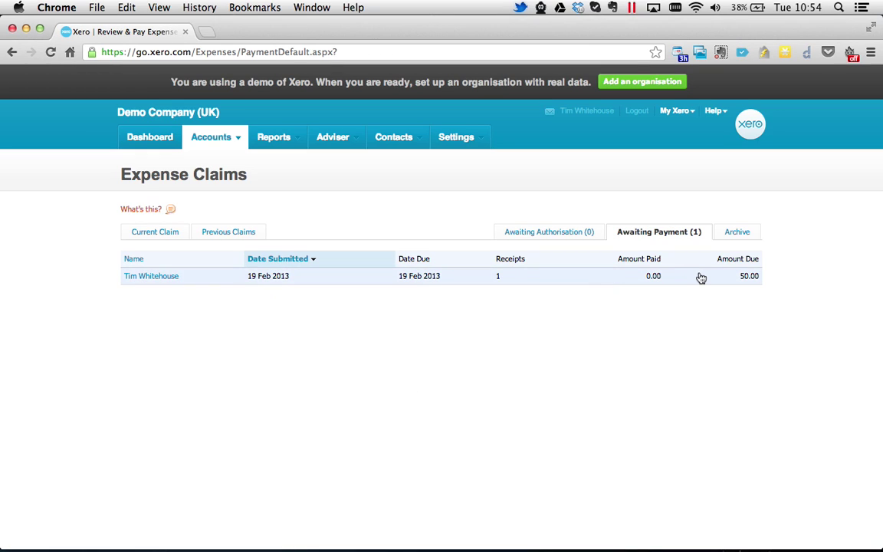